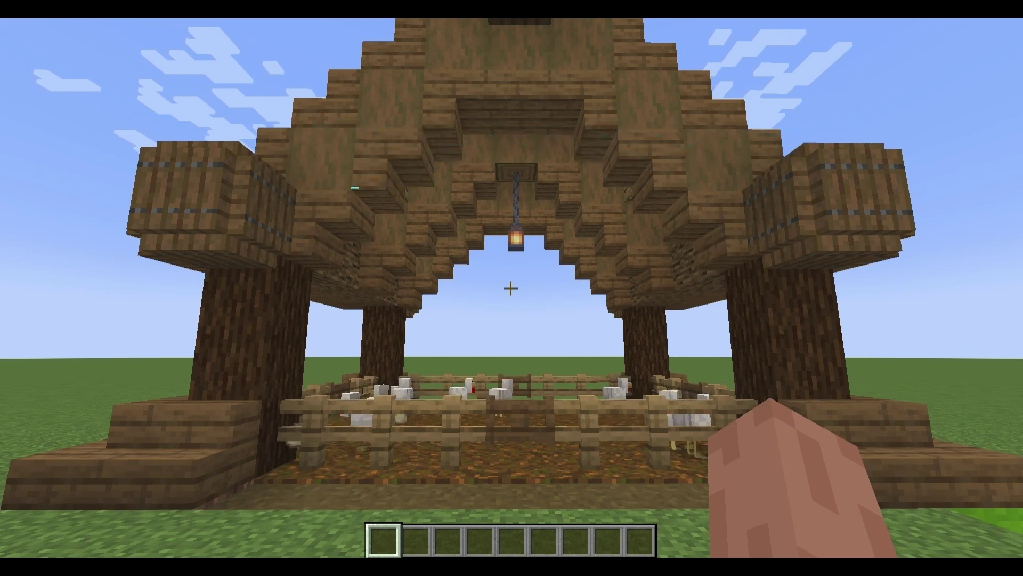
# Switch the chickens structure block beside the coop to Save mode with entities included, and detect the structure's size and position.
pyautogui.press('w')
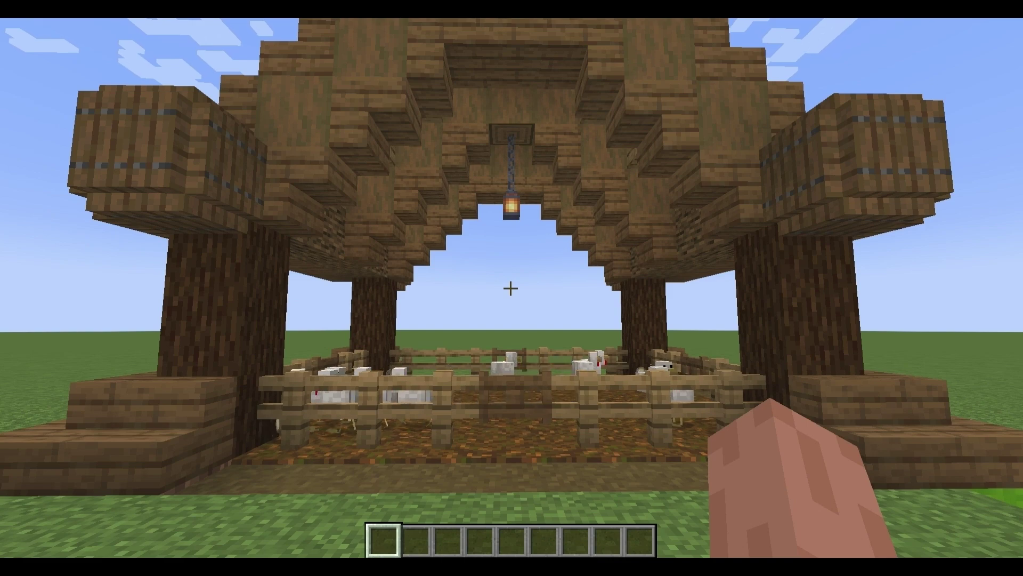
pyautogui.press('s')
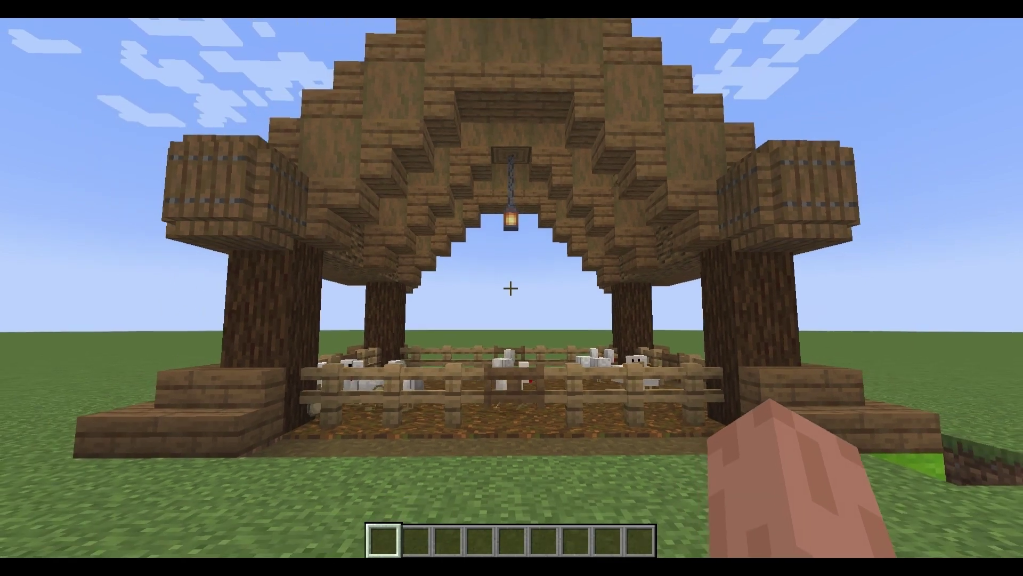
pyautogui.press('w')
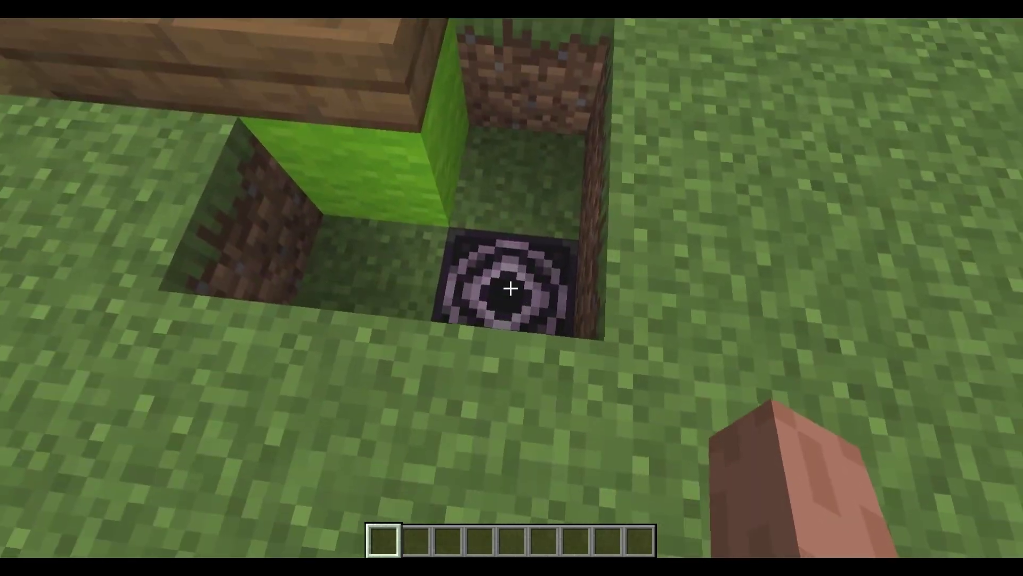
pyautogui.rightClick(511, 288)
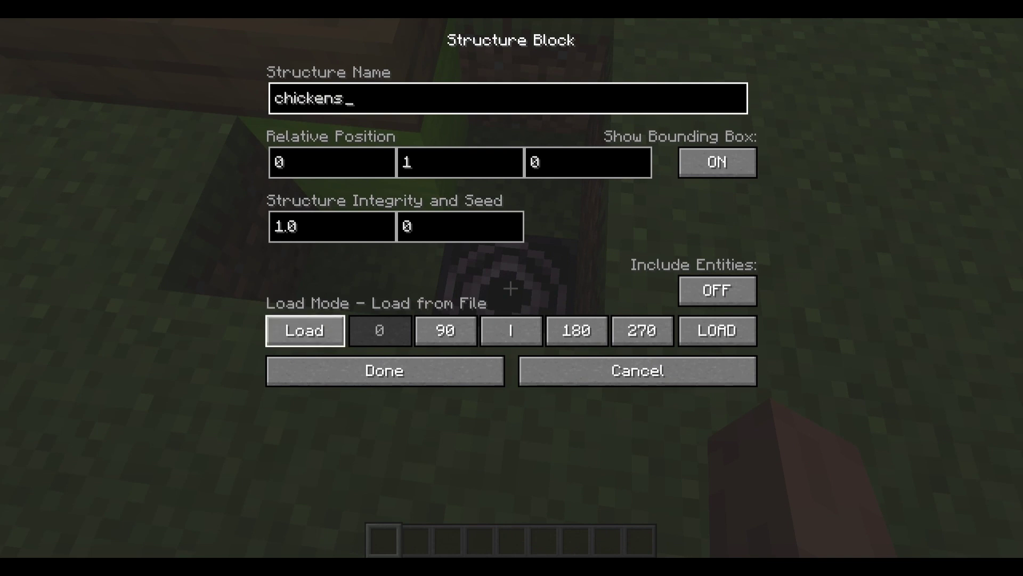
pyautogui.click(305, 330)
pyautogui.click(305, 330)
pyautogui.click(304, 331)
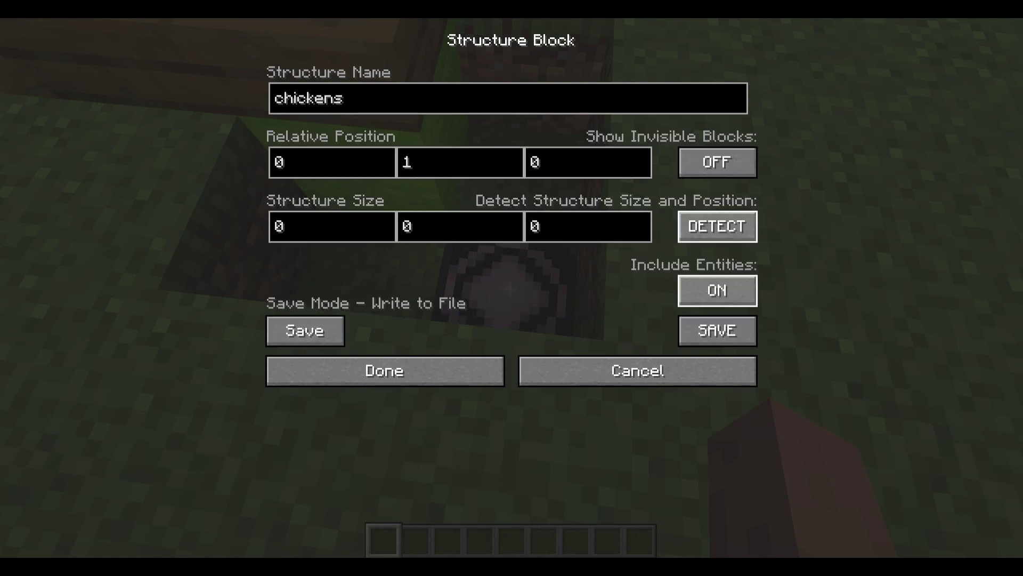
pyautogui.click(717, 226)
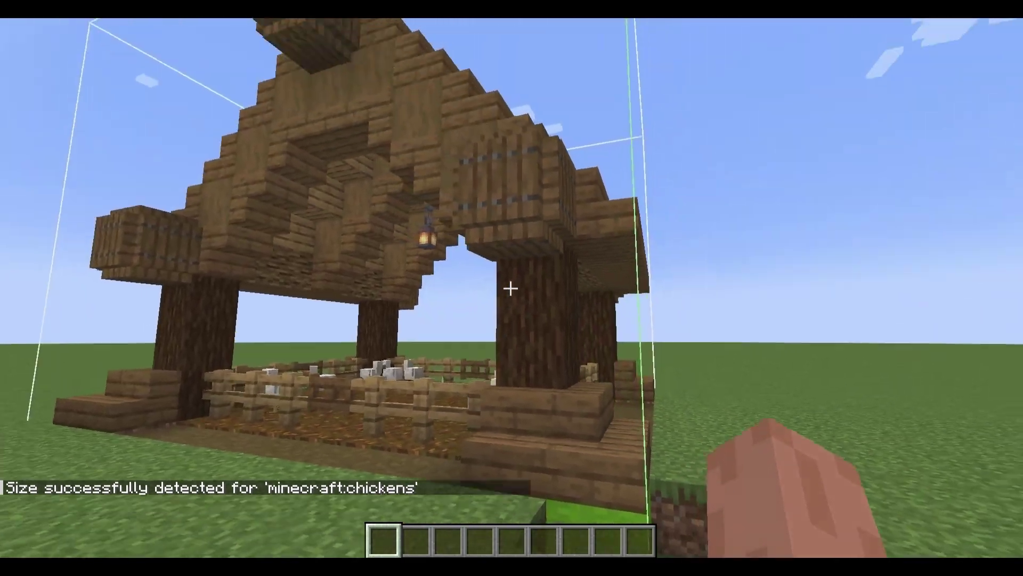
# Examine from the air whether the structure's bounding box encloses the whole chicken coop.
pyautogui.press('space')
pyautogui.press('a')
pyautogui.press('space')
pyautogui.press('s')
pyautogui.press('a')
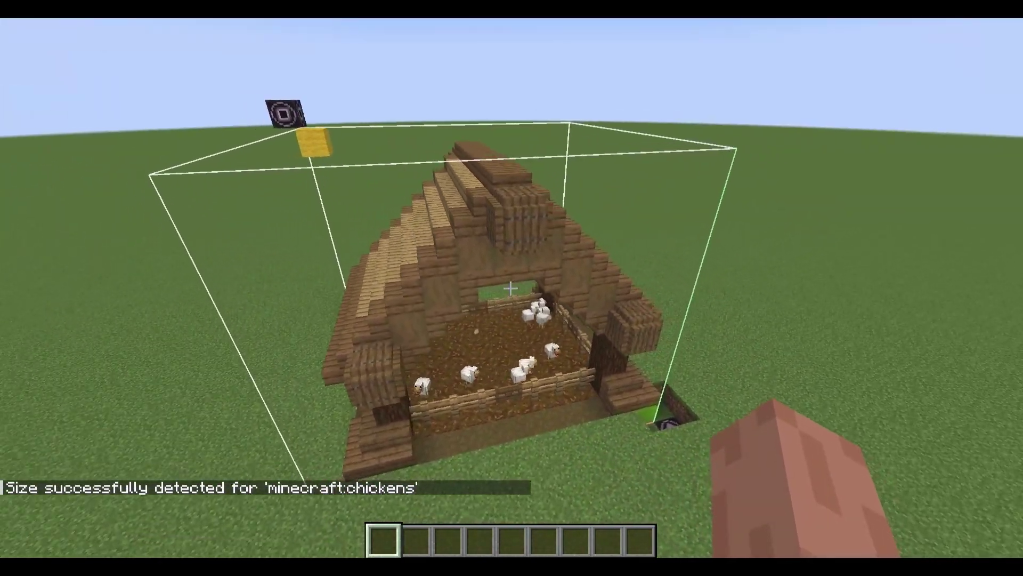
pyautogui.press('d')
pyautogui.press('s')
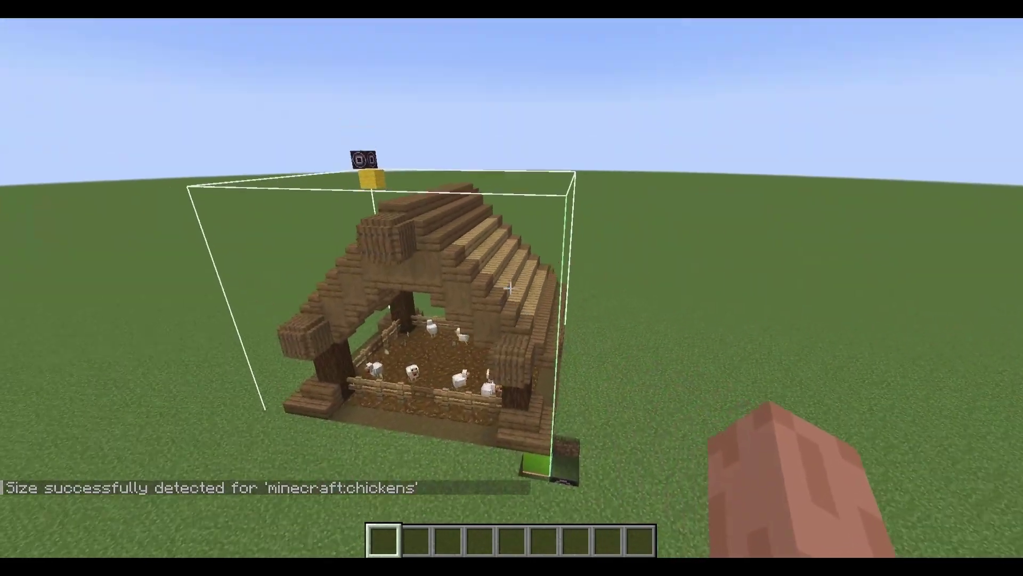
# Save the coop to file as minecraft:chickens from the structure block in the pit.
pyautogui.press('w')
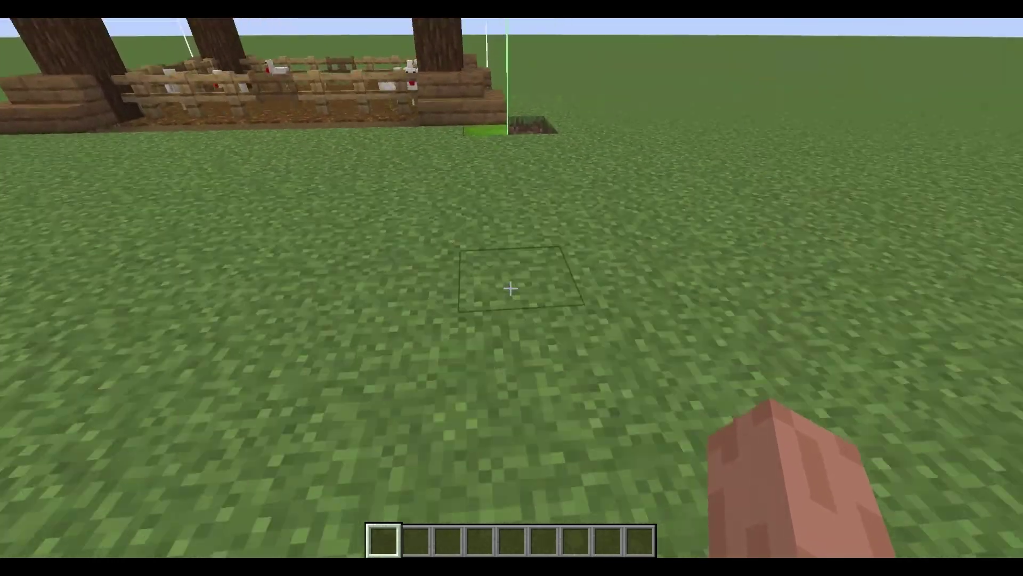
pyautogui.press('w')
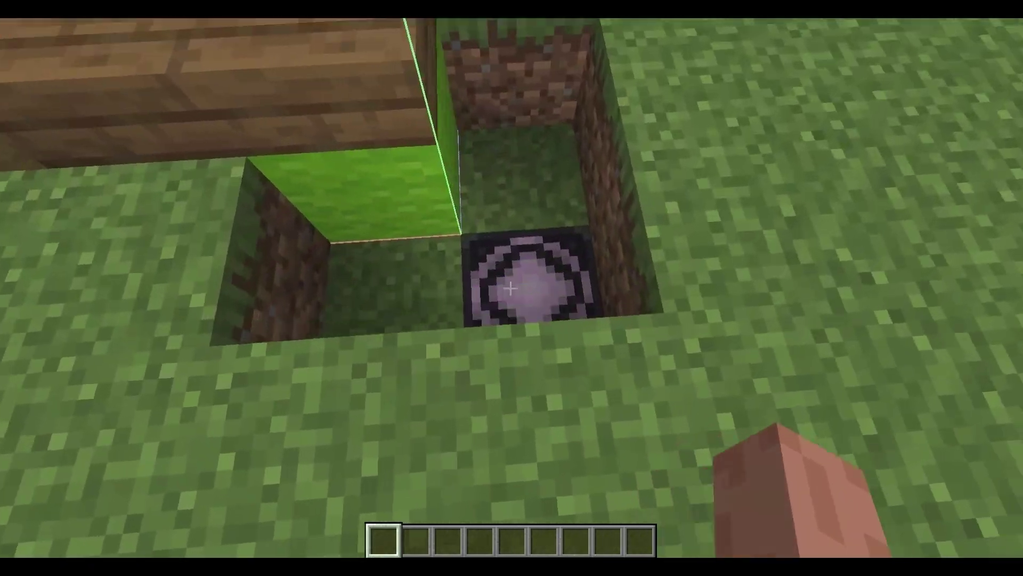
pyautogui.rightClick(511, 288)
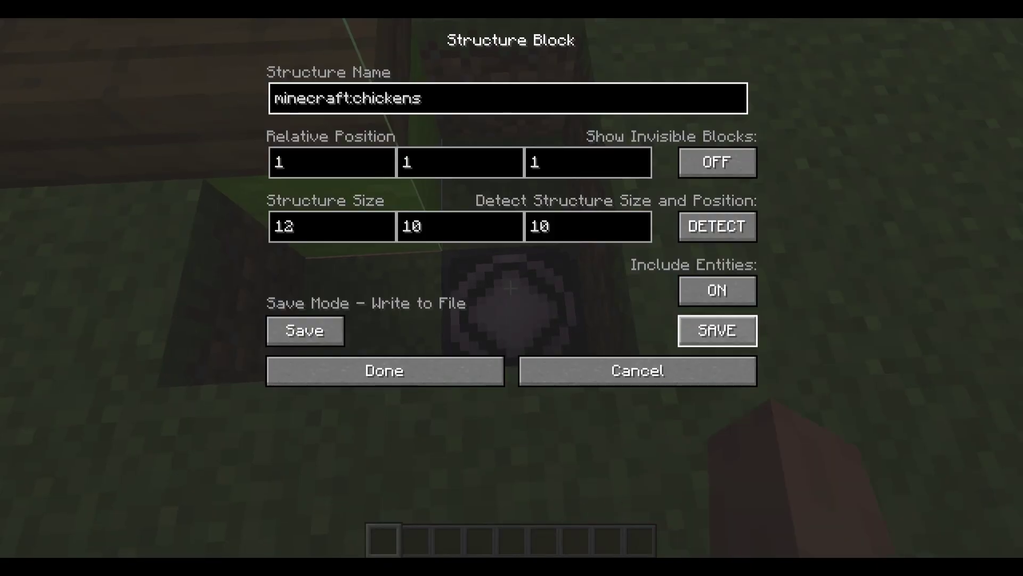
pyautogui.click(718, 330)
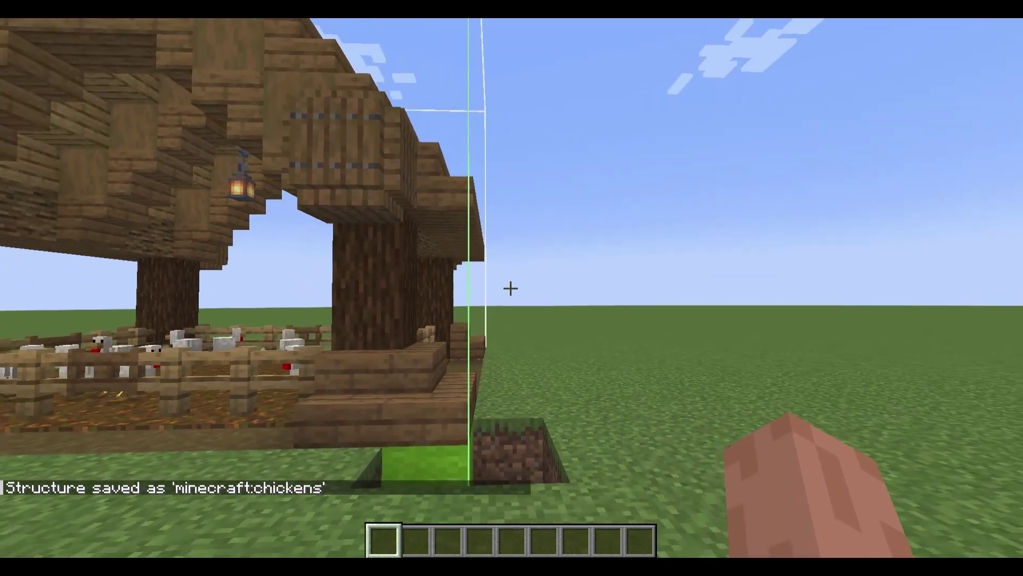
pyautogui.press('s')
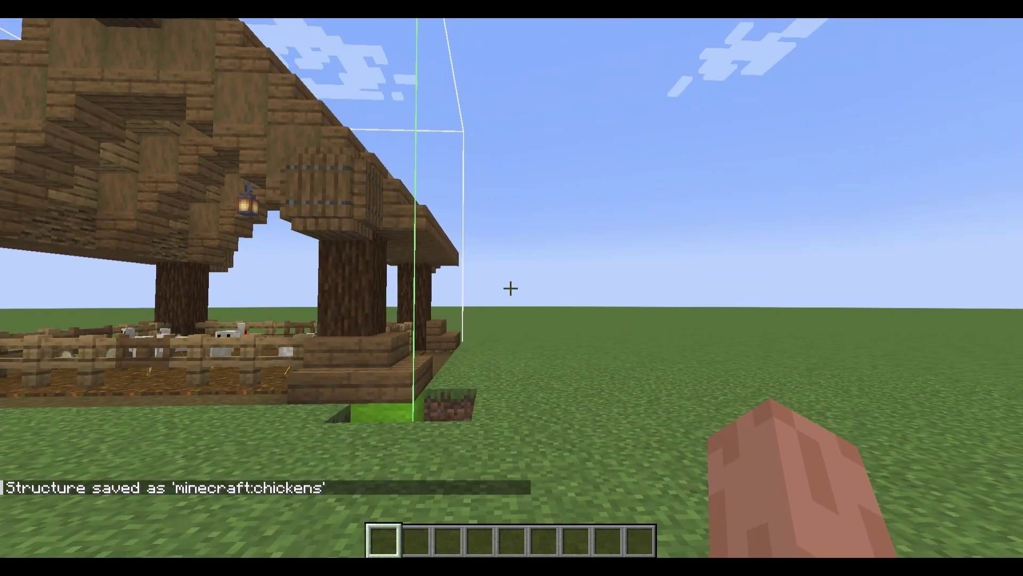
# Leave the current world and open the save folder of Boring World from its world-editing options.
pyautogui.press('Escape')
pyautogui.click(512, 336)
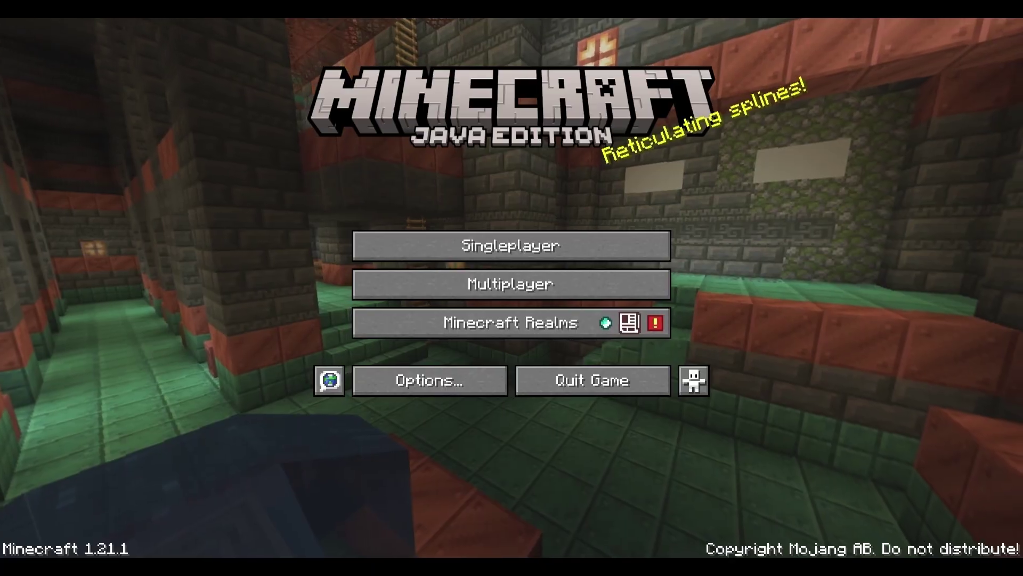
pyautogui.click(512, 242)
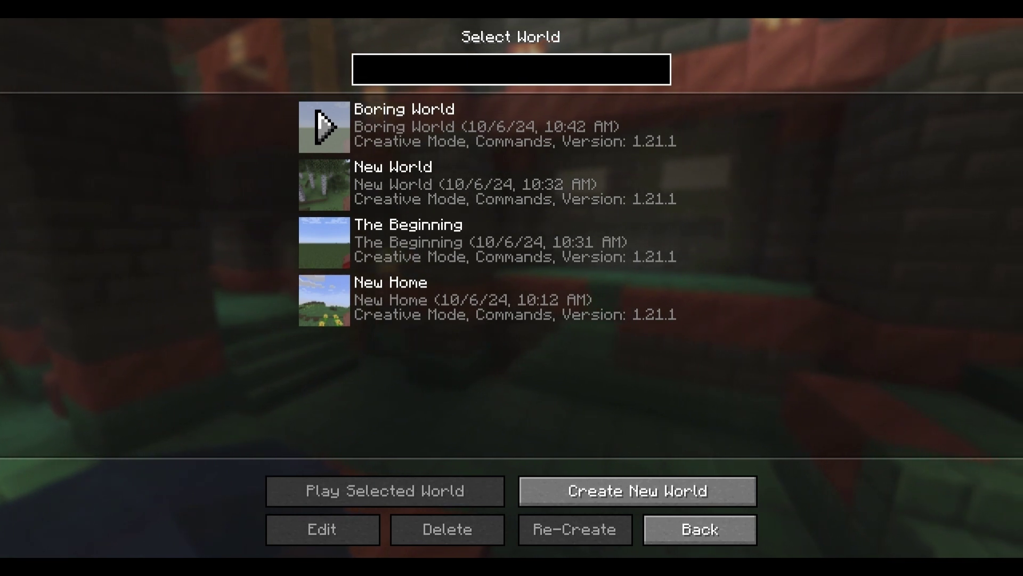
pyautogui.click(511, 126)
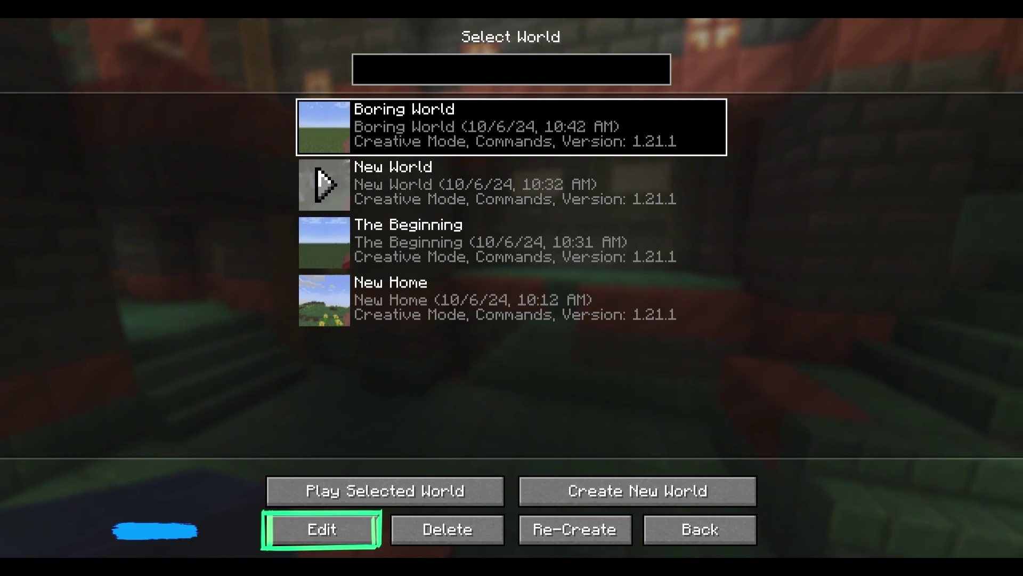
pyautogui.click(322, 529)
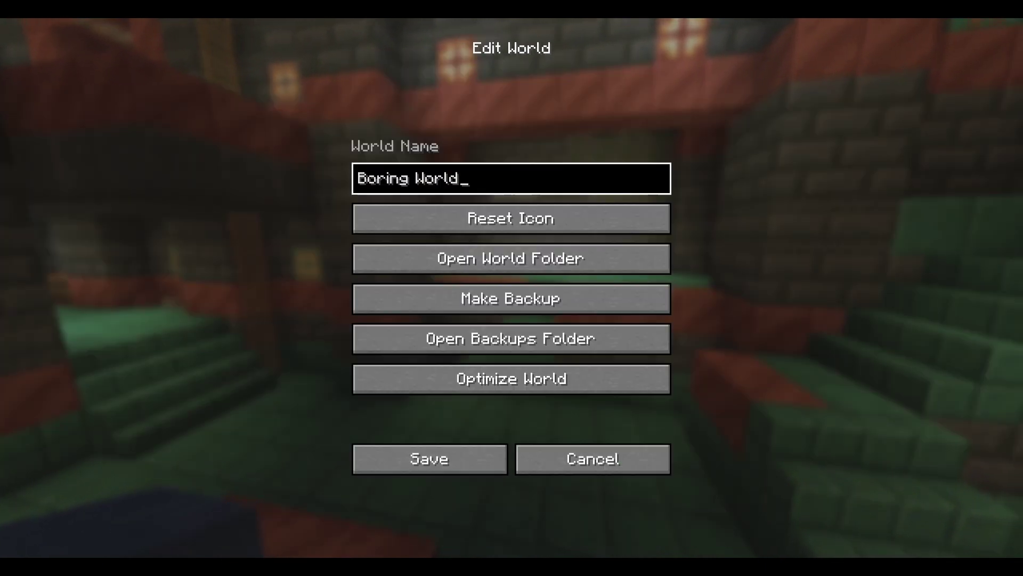
pyautogui.press('Up')
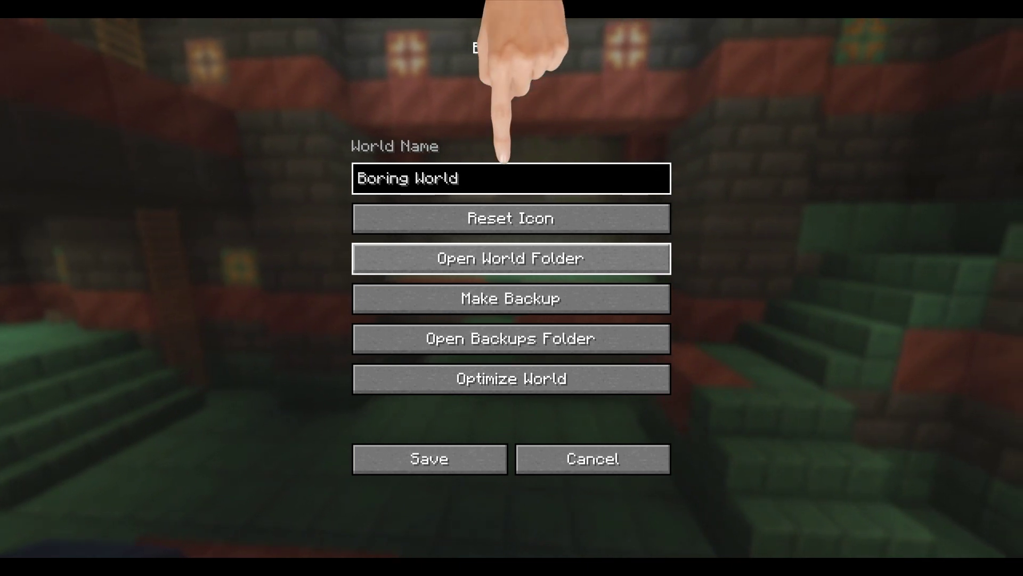
pyautogui.press('Return')
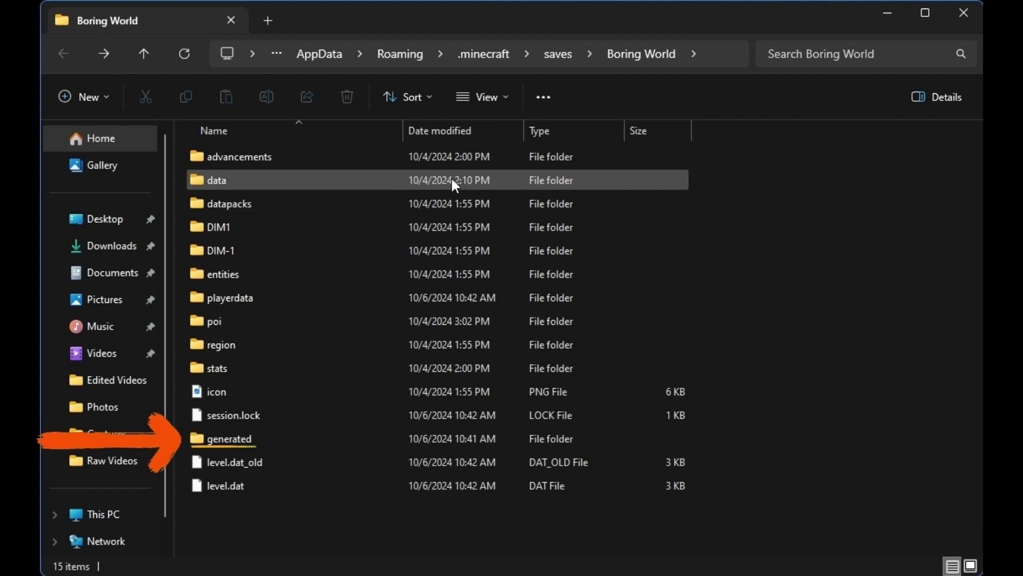
# Copy the generated folder from Boring World into the New World save folder.
pyautogui.click(235, 438)
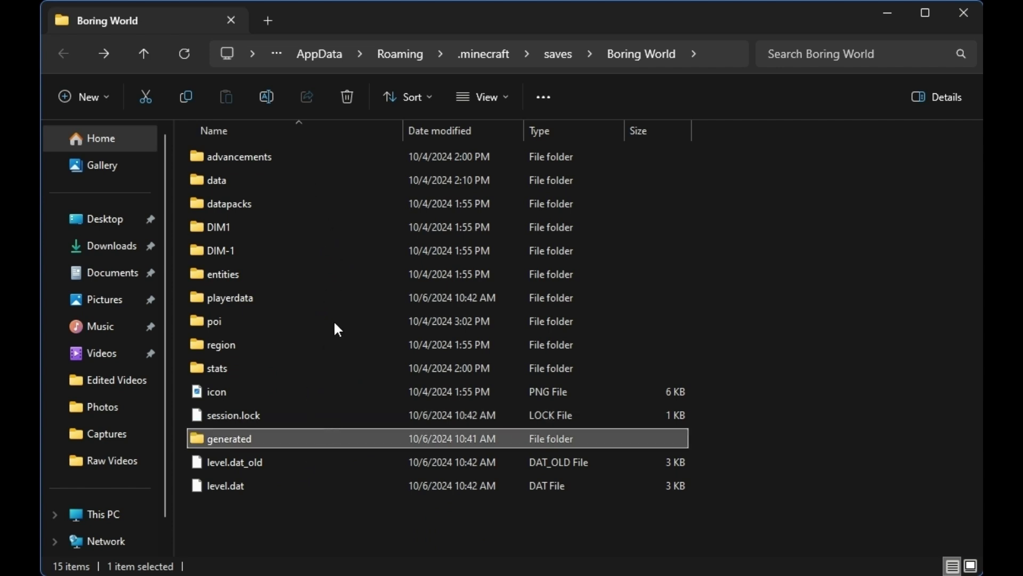
pyautogui.hotkey('ctrl', 'c')
pyautogui.click(141, 55)
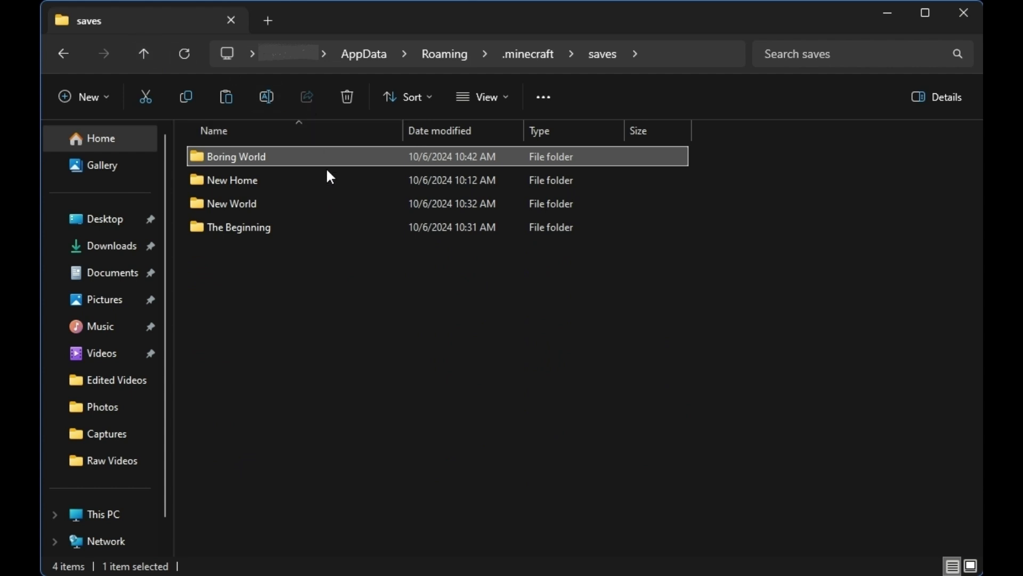
pyautogui.doubleClick(240, 204)
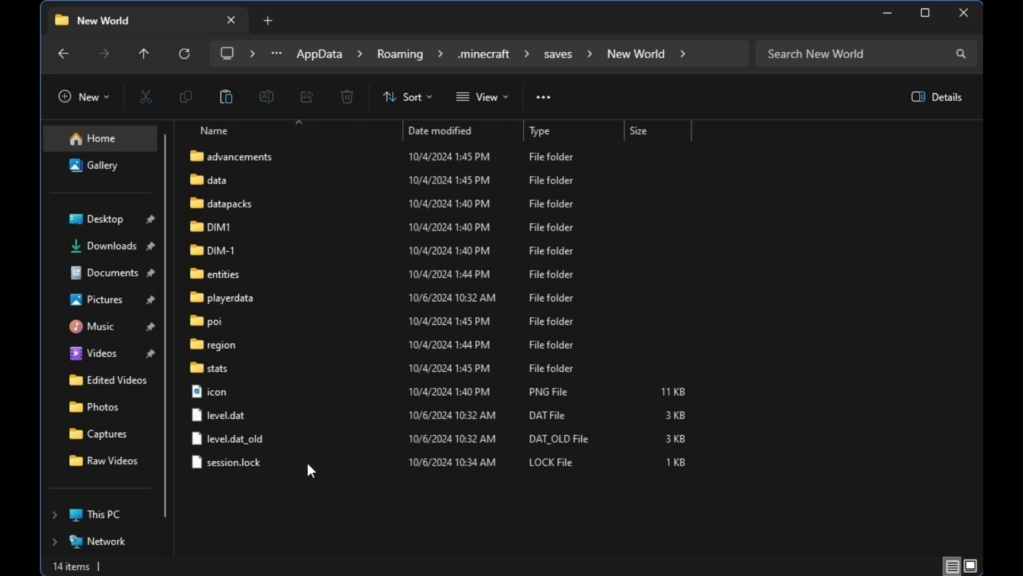
pyautogui.hotkey('ctrl', 'v')
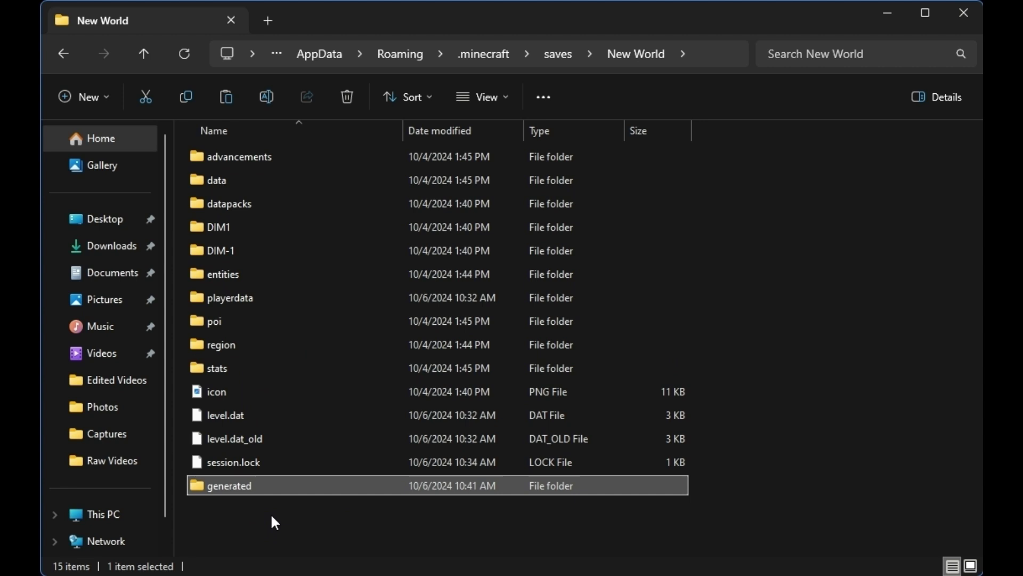
# Check the structures subfolder inside New World's copied generated folder for the structure file, and go back up the folders.
pyautogui.doubleClick(215, 490)
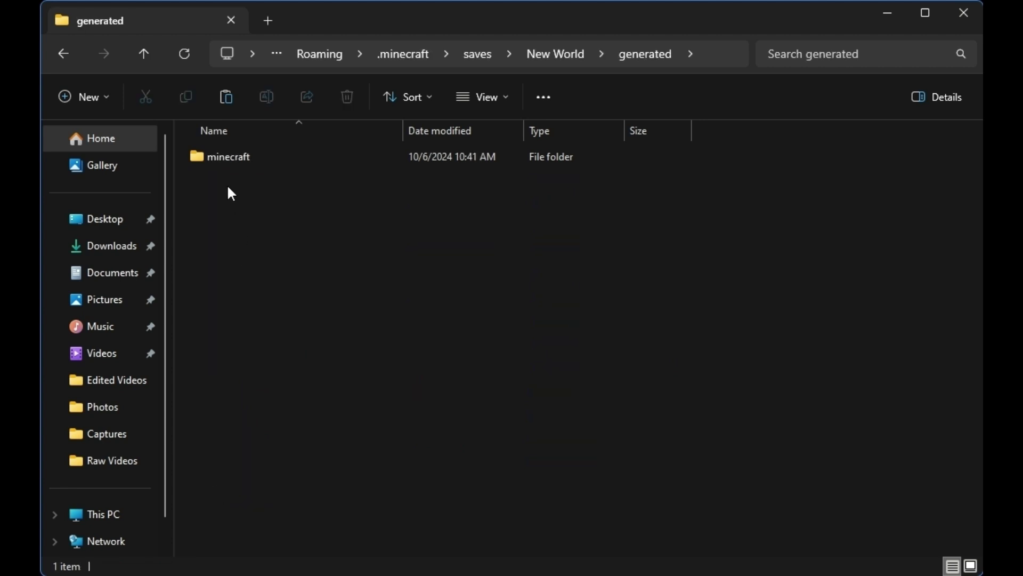
pyautogui.doubleClick(222, 154)
pyautogui.doubleClick(229, 154)
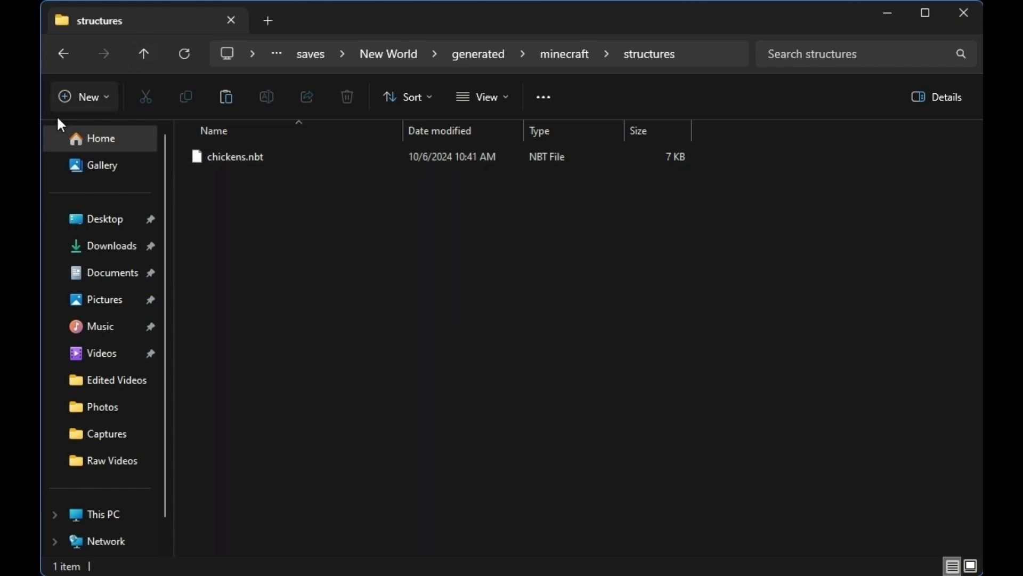
pyautogui.click(144, 53)
pyautogui.click(145, 52)
pyautogui.click(145, 49)
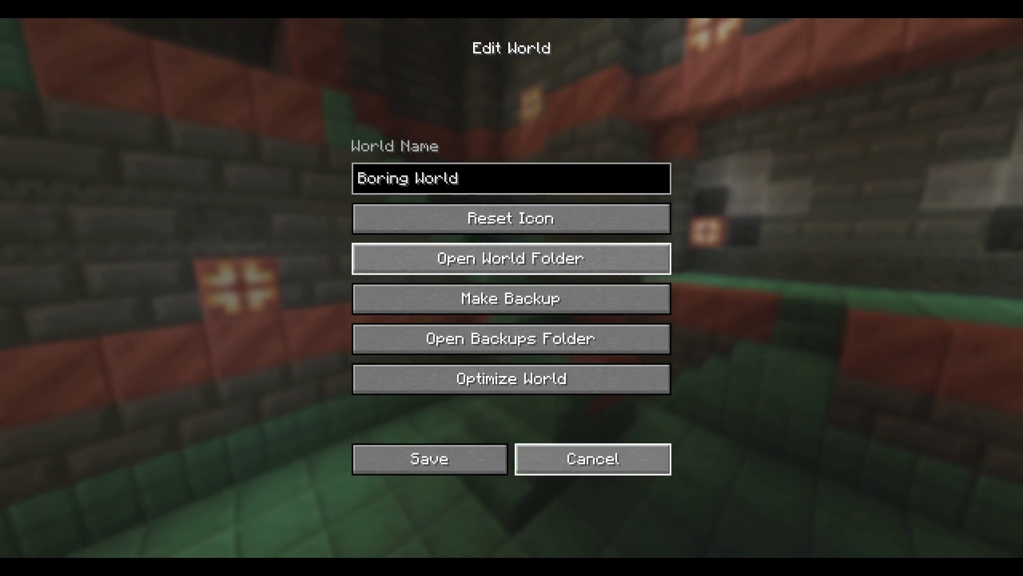
# Return to Minecraft, load the world New World and move down to the flat clearing in the forest.
pyautogui.click(592, 459)
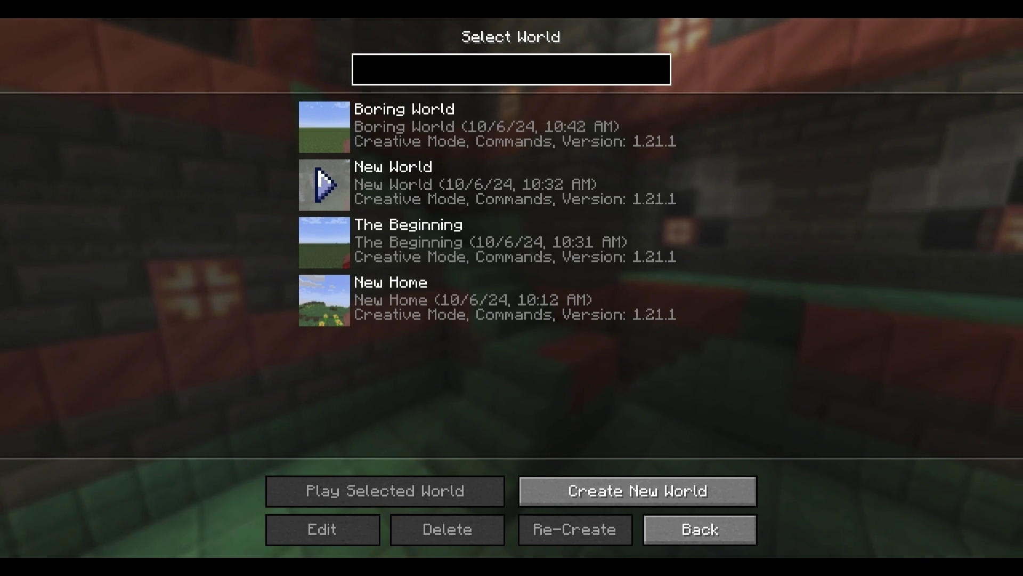
pyautogui.click(324, 185)
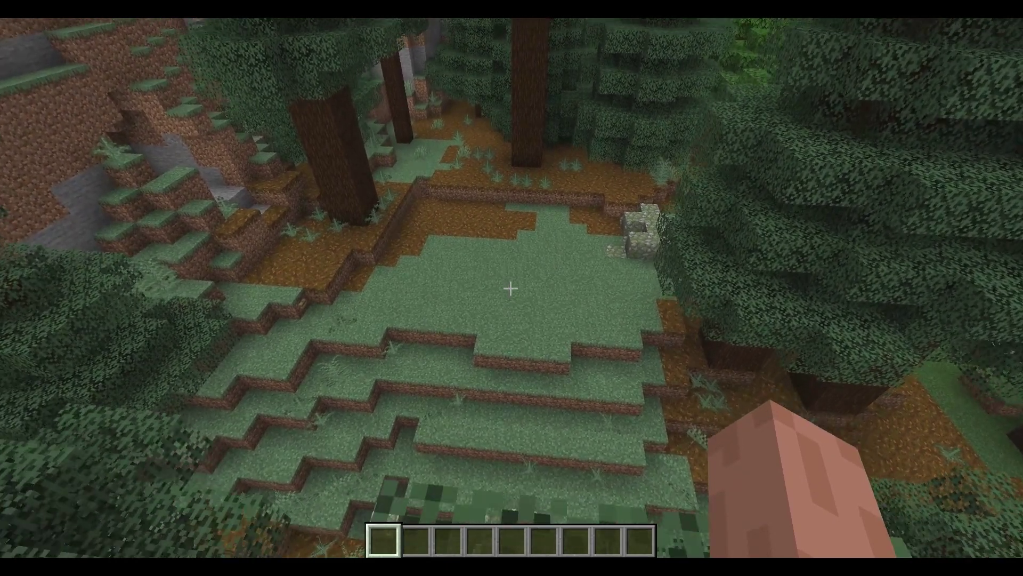
pyautogui.press('w')
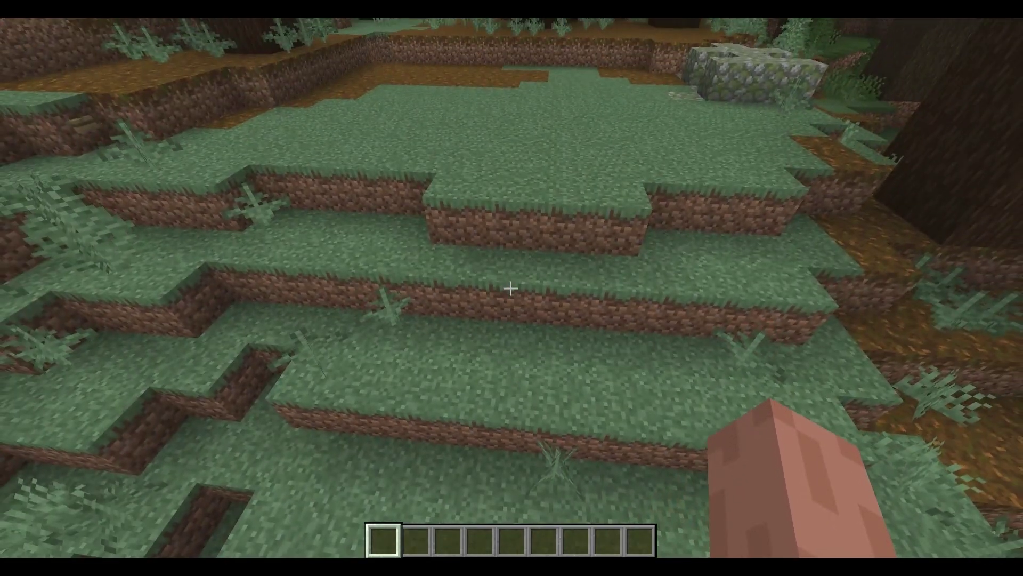
pyautogui.press('w')
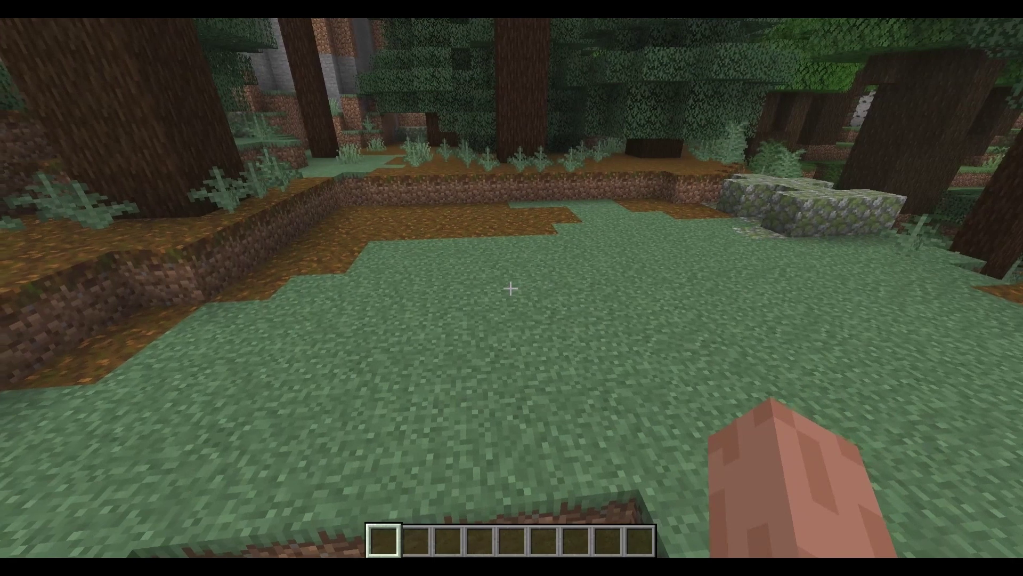
# Get a structure block with the command /give @p minecraft:structure_block.
pyautogui.write('/give ')
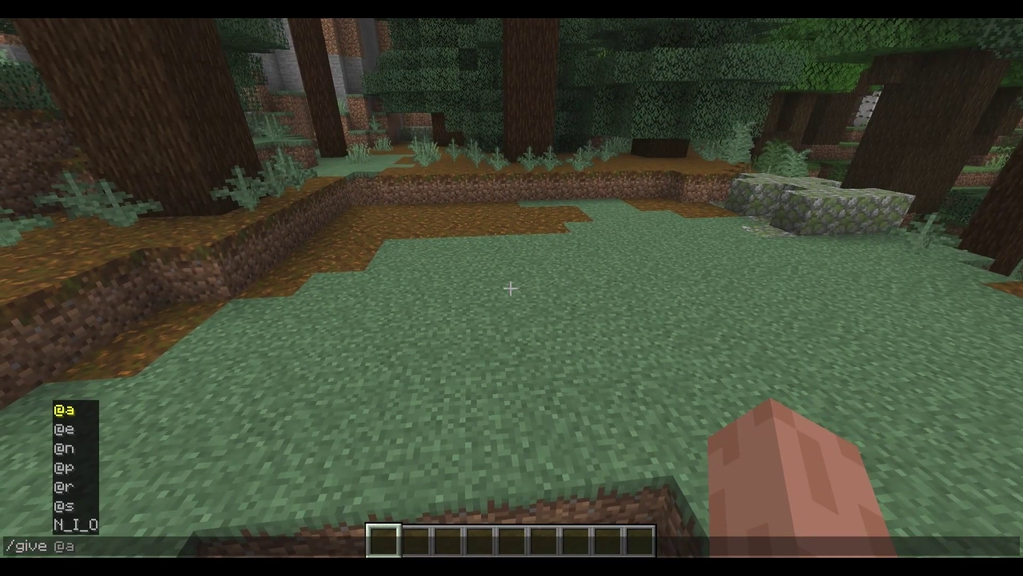
pyautogui.write('@p stru')
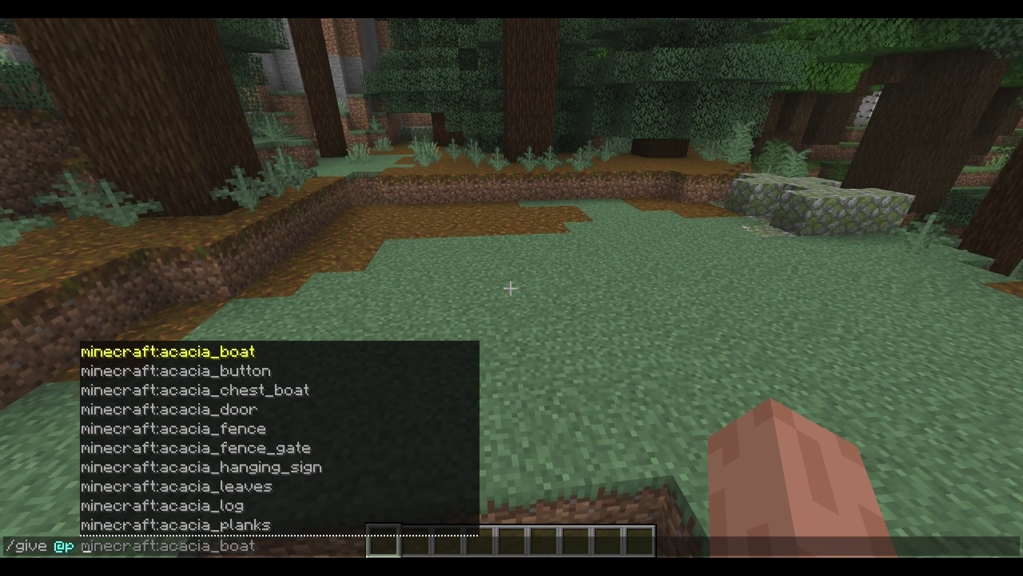
pyautogui.press('Tab')
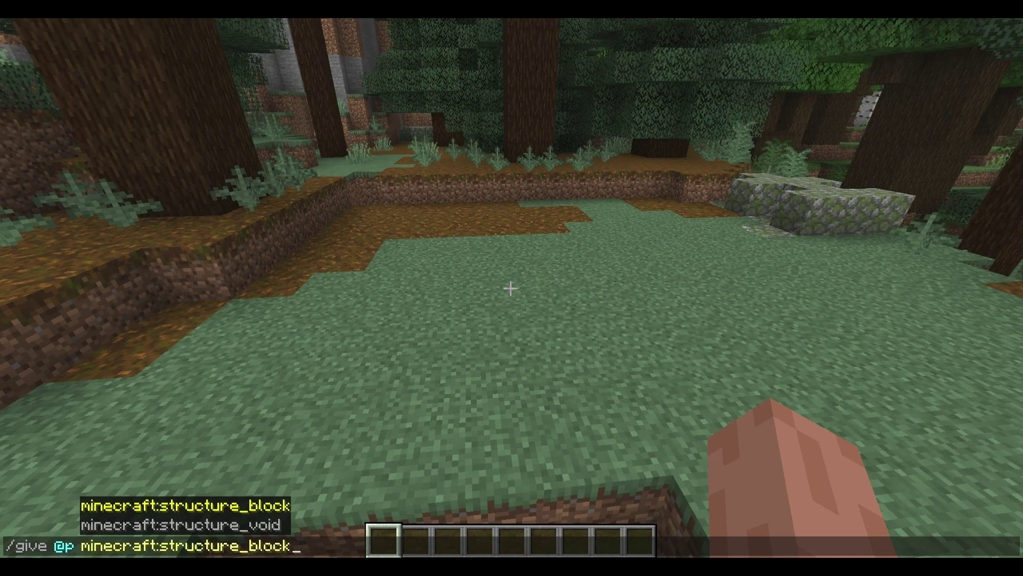
pyautogui.press('Return')
# Place the structure block in the dirt pit at the clearing's edge and switch to an empty hotbar slot.
pyautogui.press('w')
pyautogui.press('w')
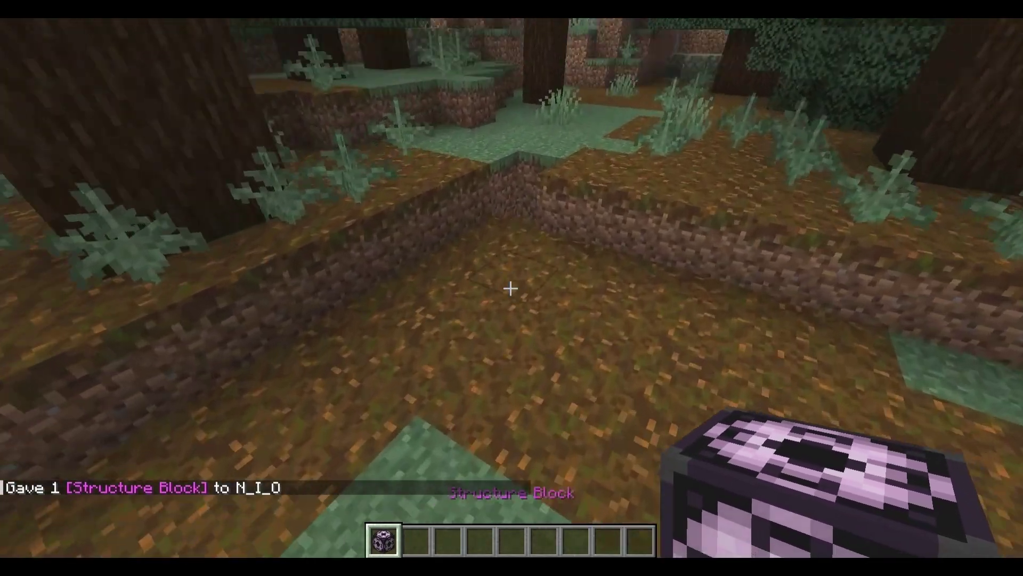
pyautogui.press('w')
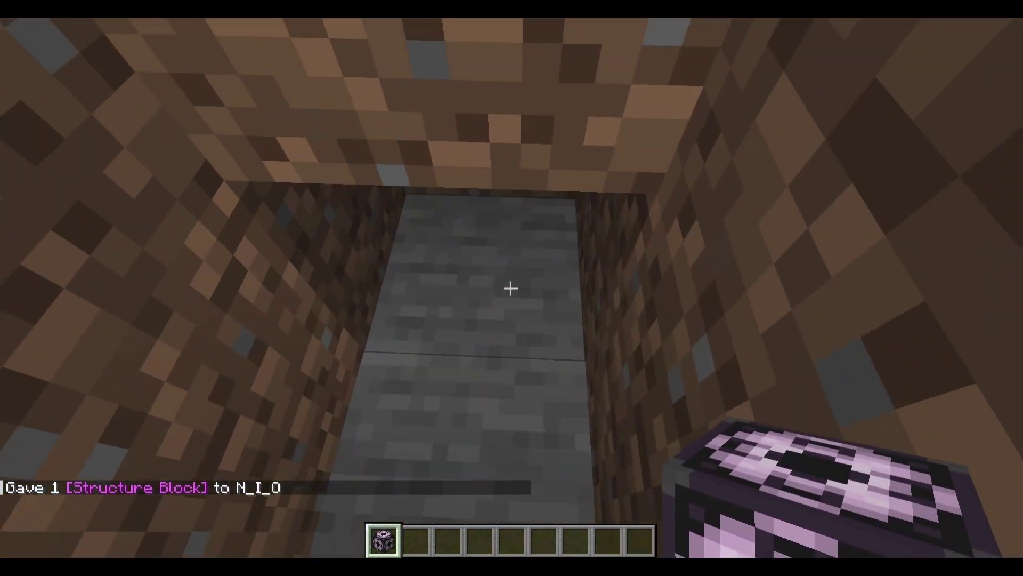
pyautogui.rightClick(511, 288)
pyautogui.press('2')
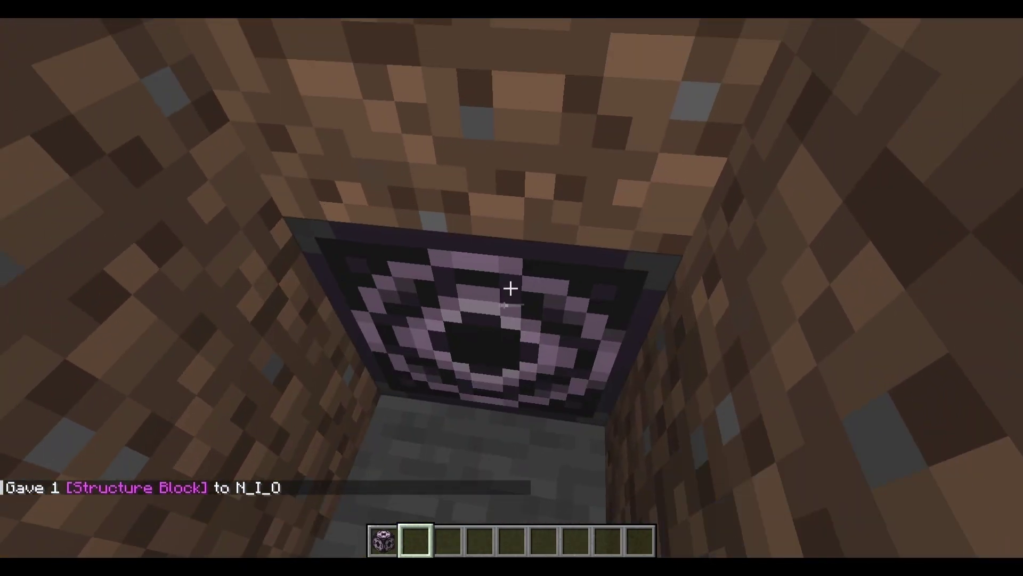
# Prepare the position of the chickens structure with the structure block and load it into the clearing.
pyautogui.rightClick(510, 289)
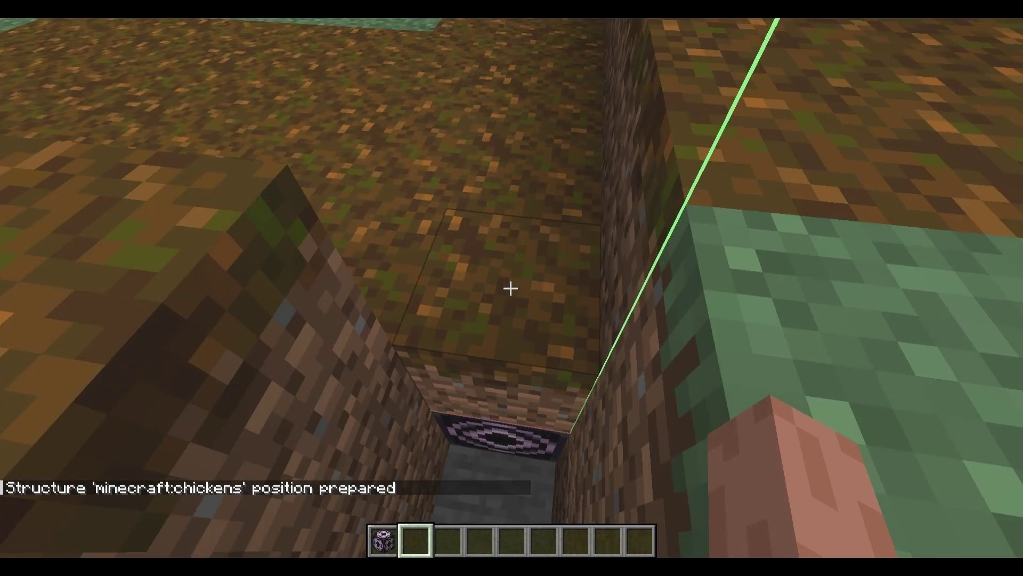
pyautogui.press('shift')
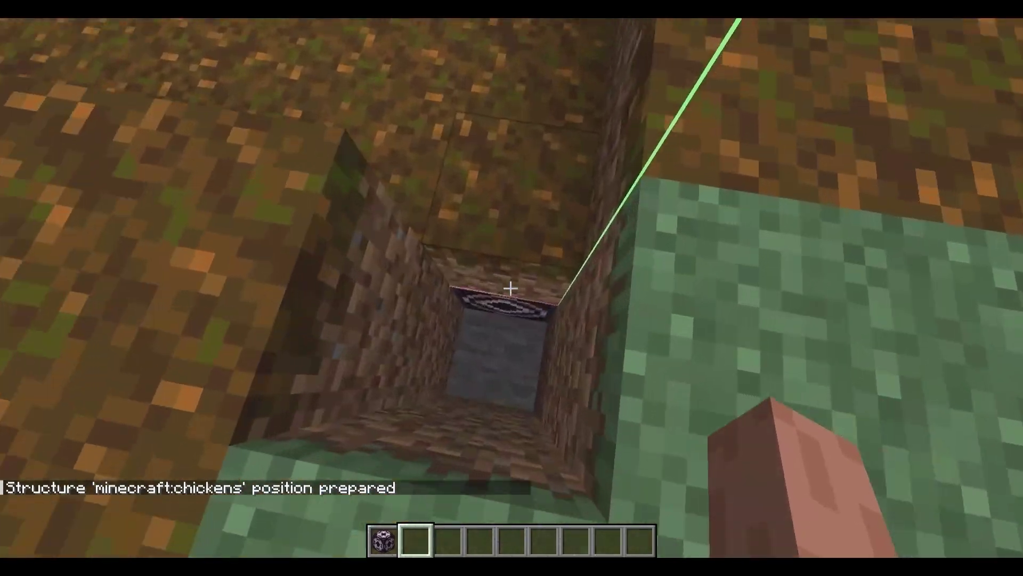
pyautogui.rightClick(511, 288)
pyautogui.click(717, 329)
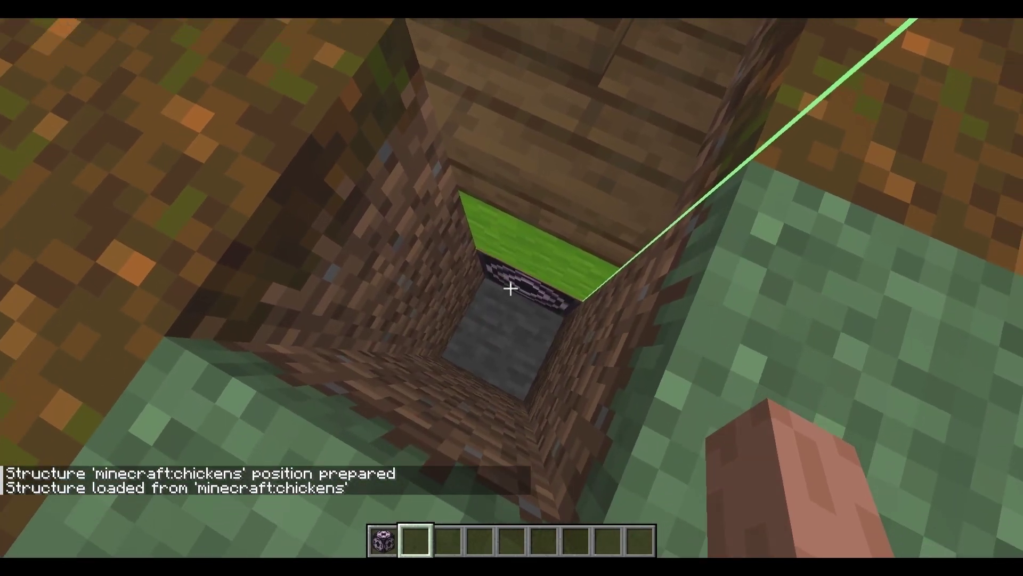
# Break the structure block and the lime corner block in the pit, and pick stone as the held block.
pyautogui.click(511, 288)
pyautogui.click(511, 288)
pyautogui.middleClick(510, 287)
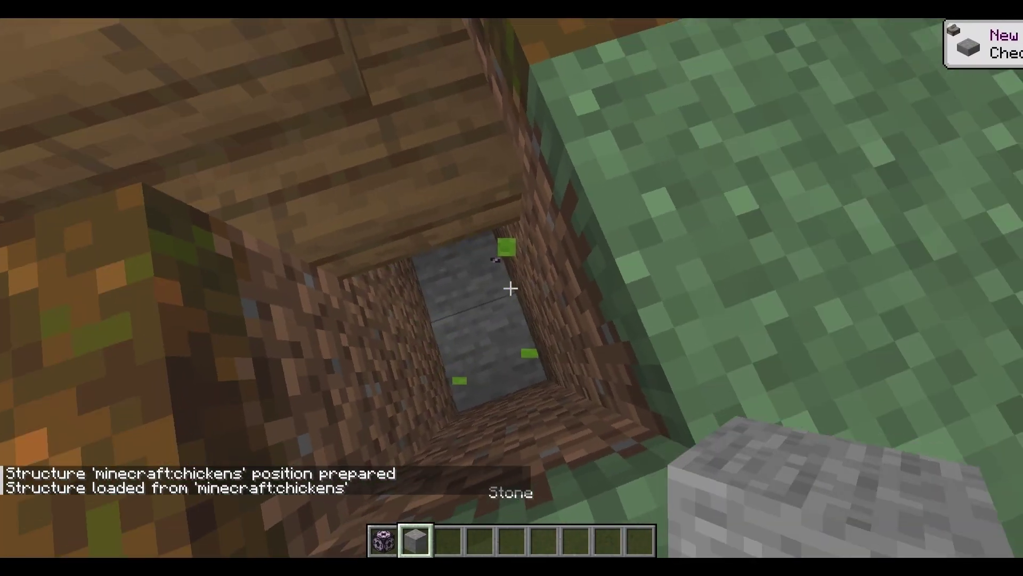